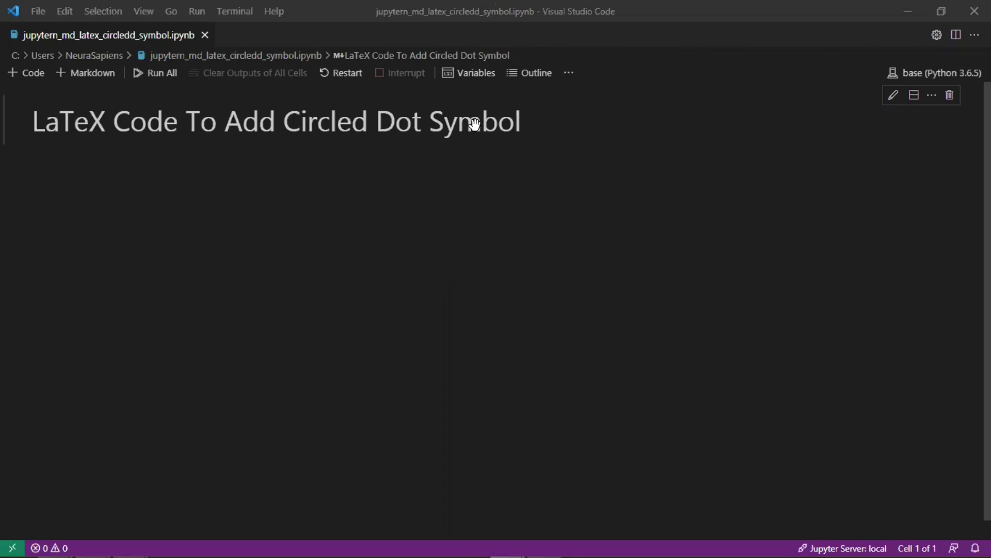
Step: Add a Markdown cell reading 'Circled Dot:' with $$\odot$$ on the second line
mouse_move(496, 149)
left_click(519, 147)
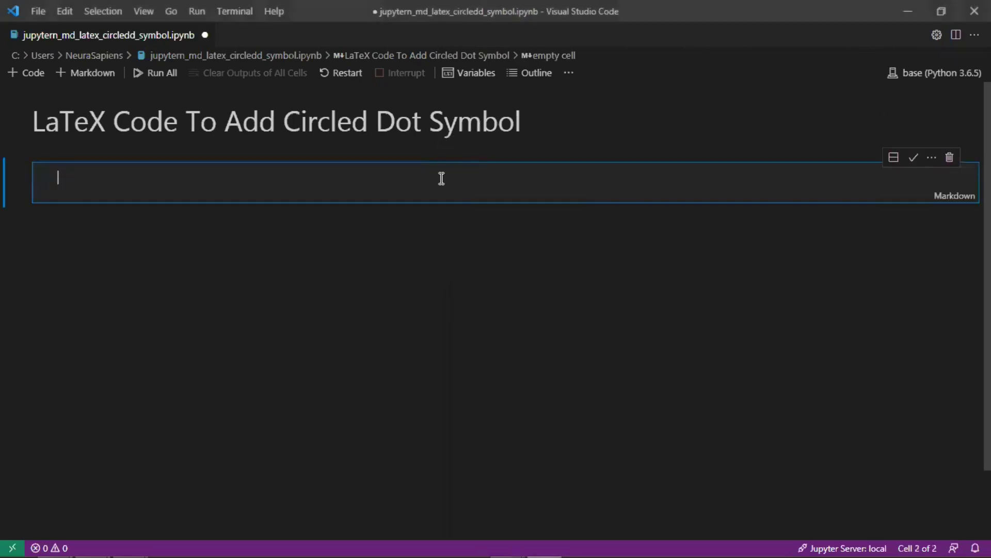
type("Circled ")
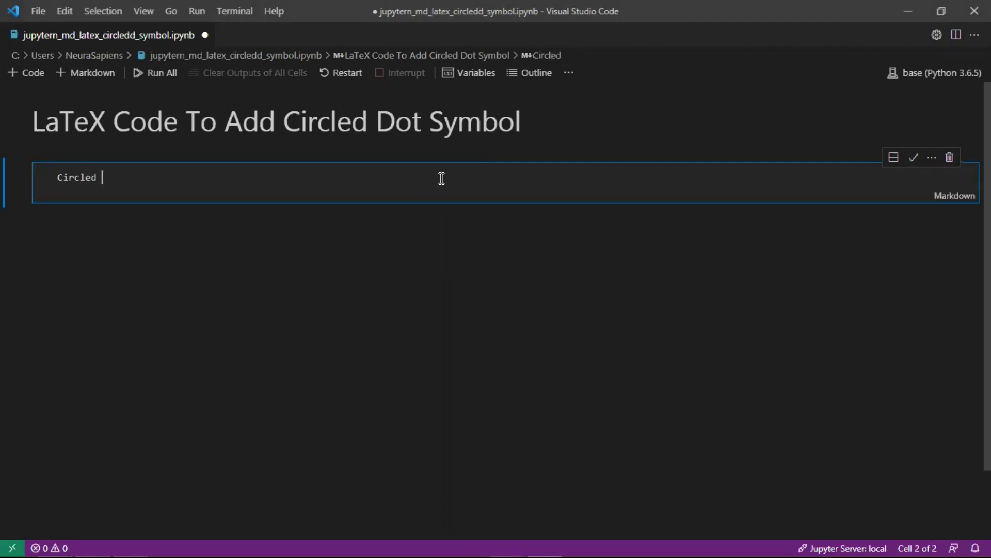
type("Dot:")
key("Return")
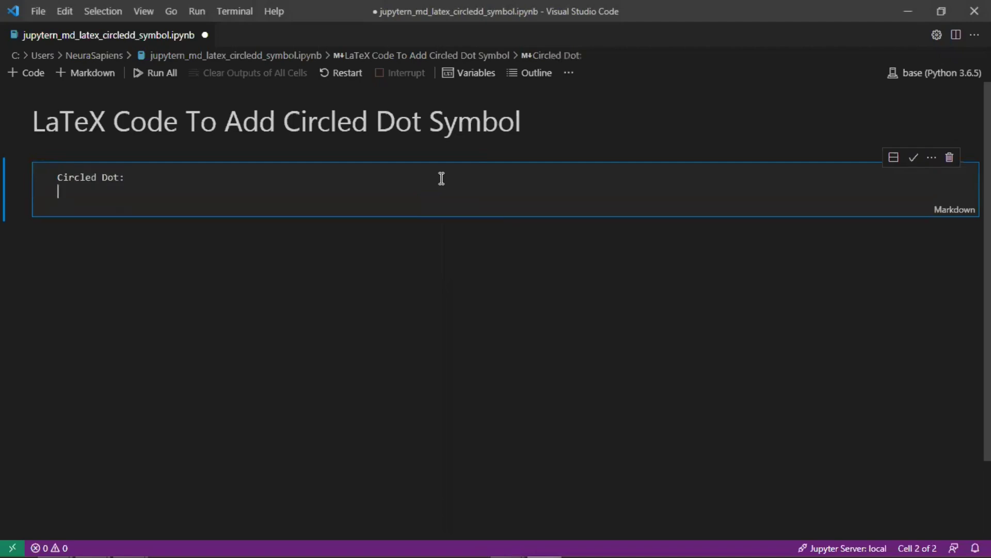
type("\\")
type("odot")
key("ctrl+Left")
key("Left")
type("$$")
key("End")
type("$$")
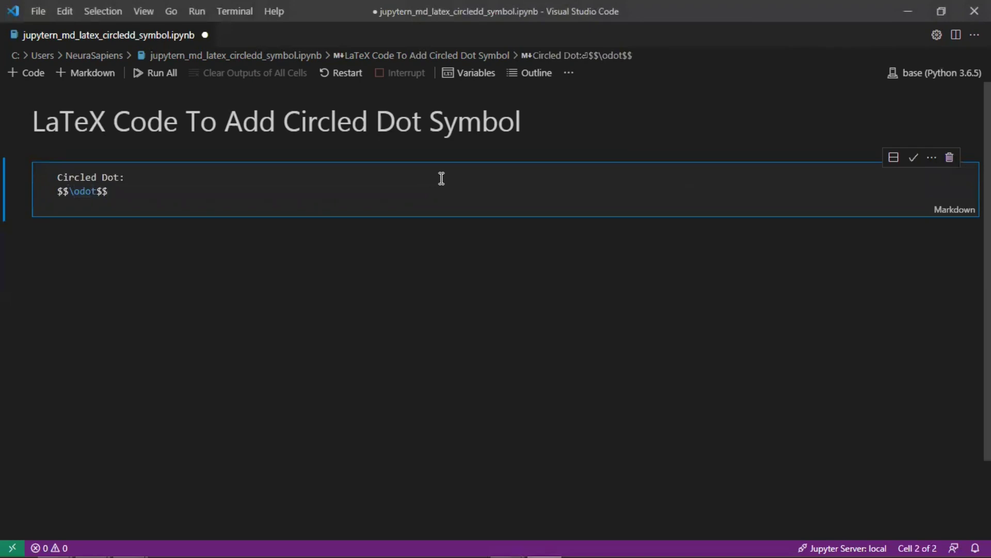
Step: Render the Markdown cell so the circled-dot symbol appears centered below 'Circled Dot:'
key("ctrl+Return")
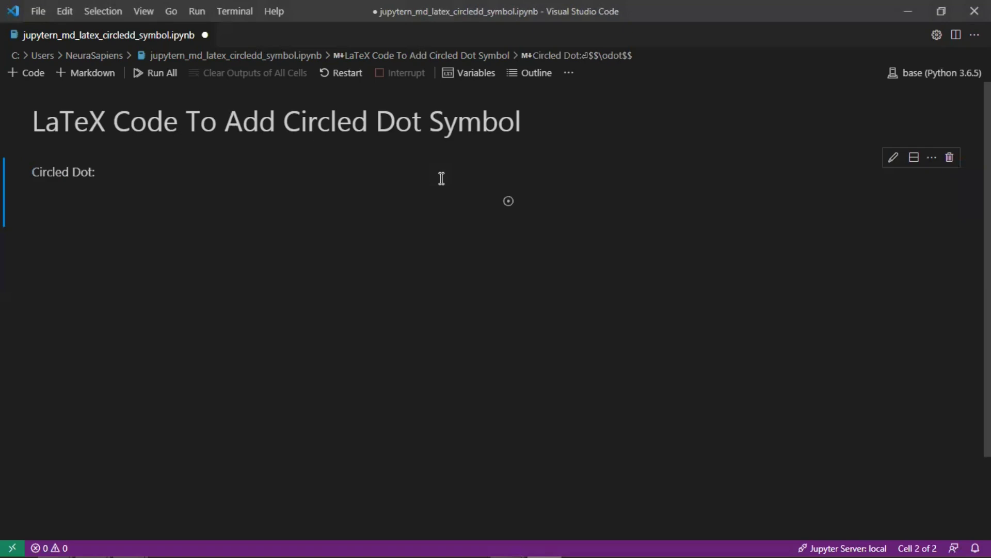